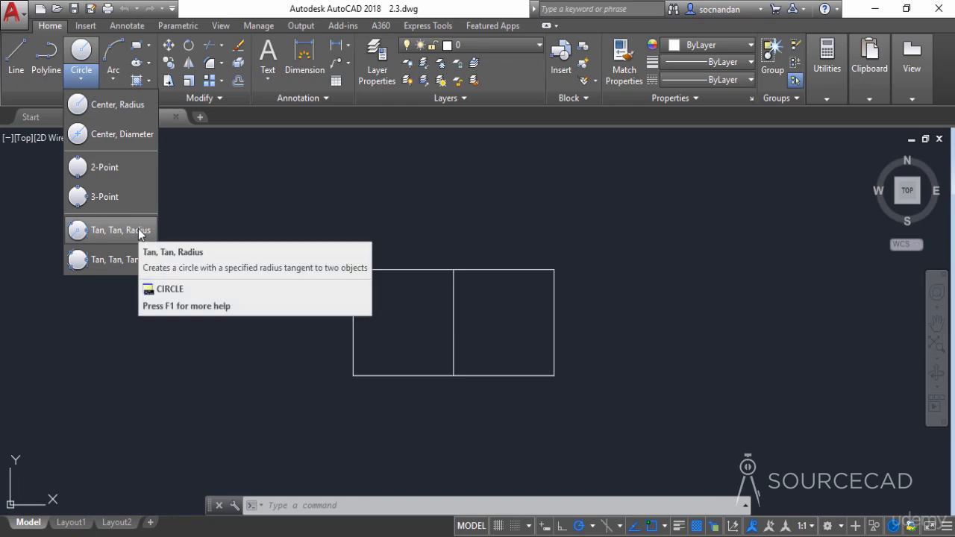
# Draw a circle of radius 1 centred on the midpoint of the rectangle's middle vertical line.
pyautogui.click(119, 105)
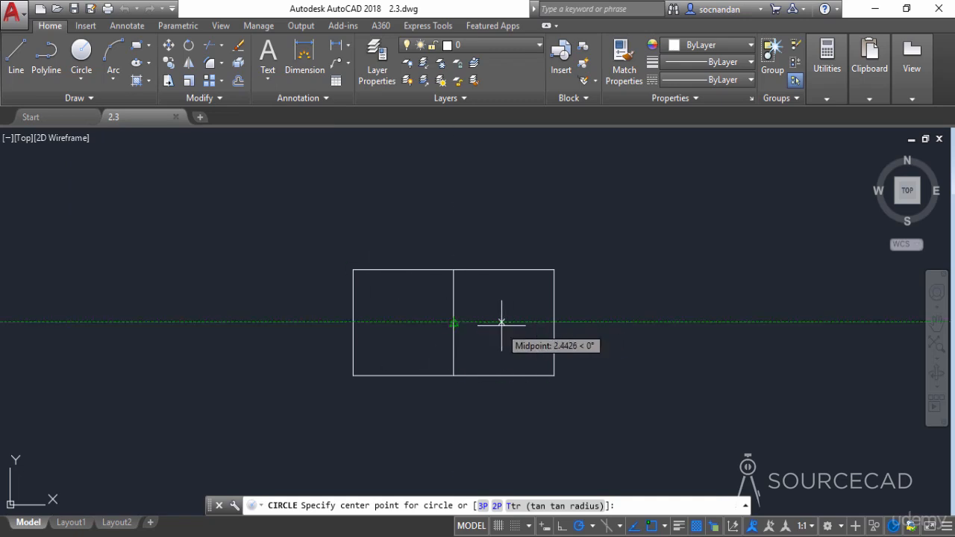
pyautogui.click(454, 323)
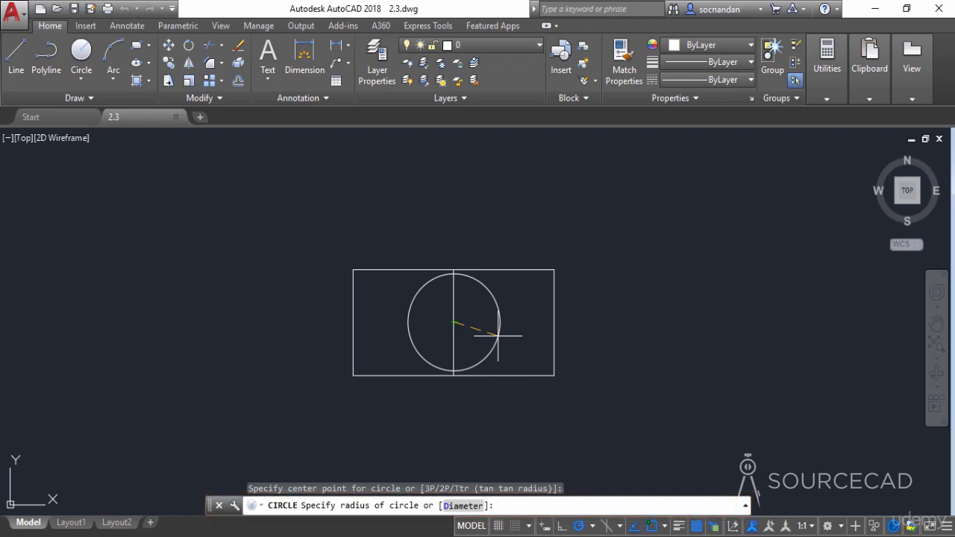
pyautogui.write('1')
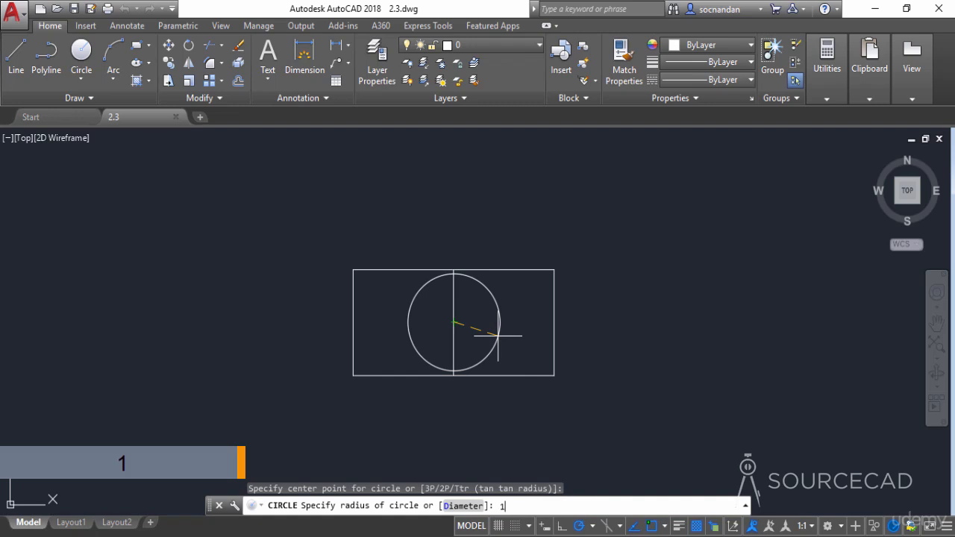
pyautogui.press('Return')
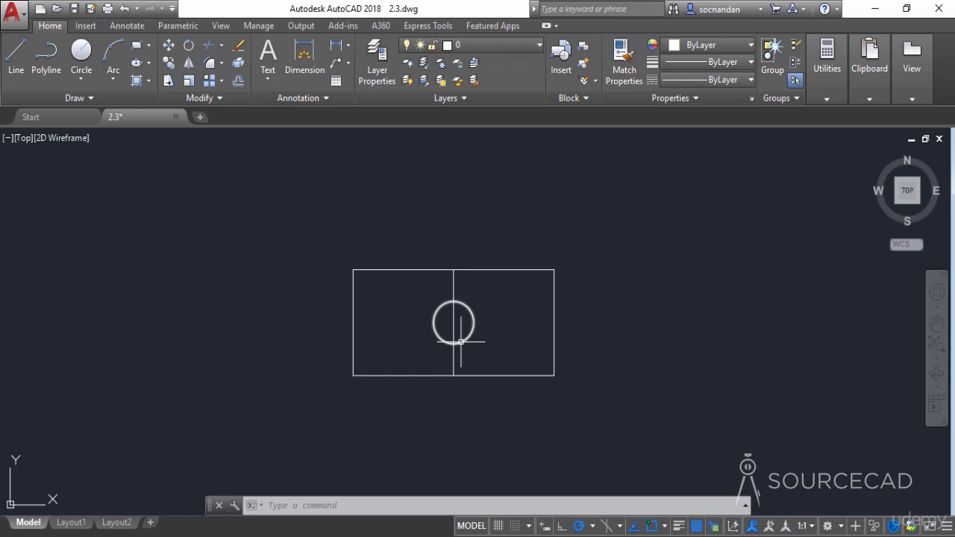
# Draw a concentric circle at the middle line's midpoint using Center, Diameter with a diameter of 3.
pyautogui.click(81, 84)
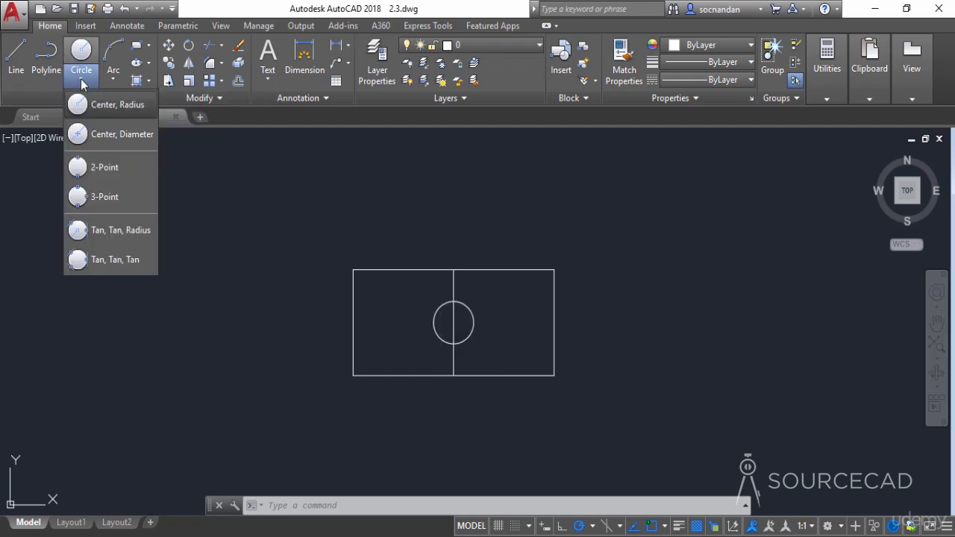
pyautogui.click(124, 136)
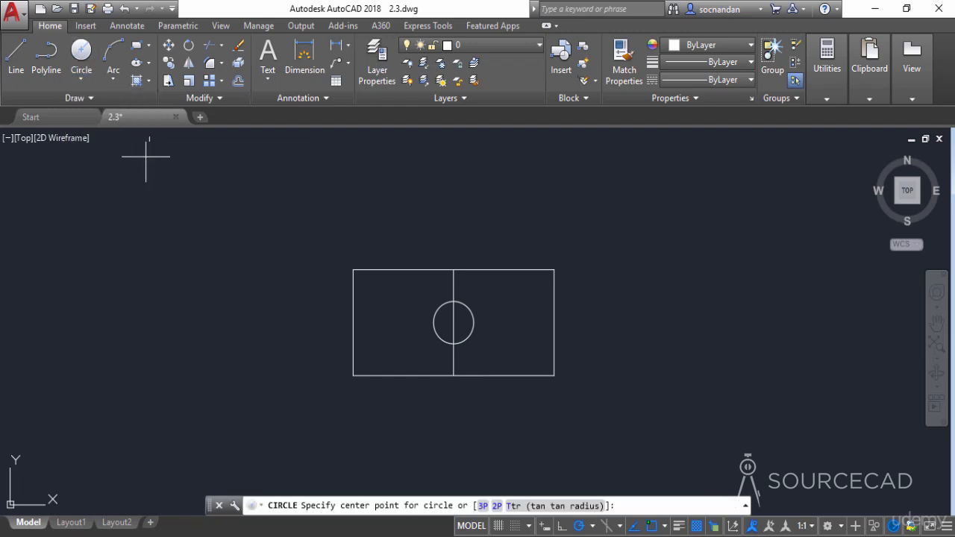
pyautogui.click(453, 323)
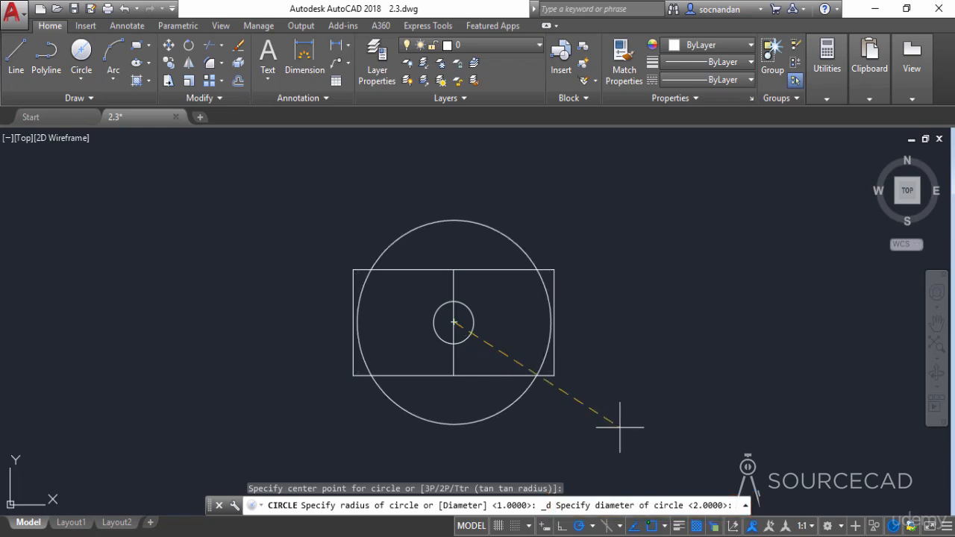
pyautogui.write('3')
pyautogui.press('Return')
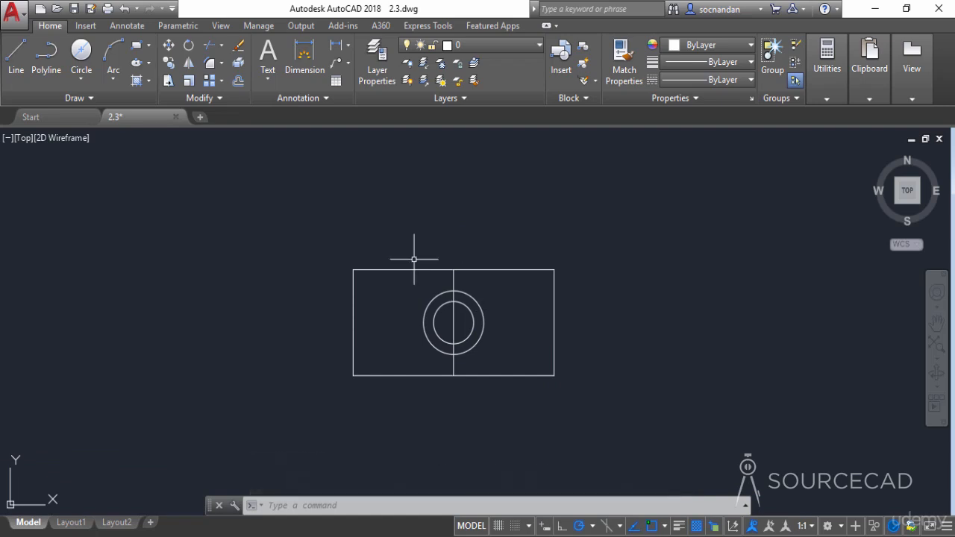
# Draw a third concentric circle with the Center, Radius method, switching to the Diameter option and entering 4.
pyautogui.click(84, 77)
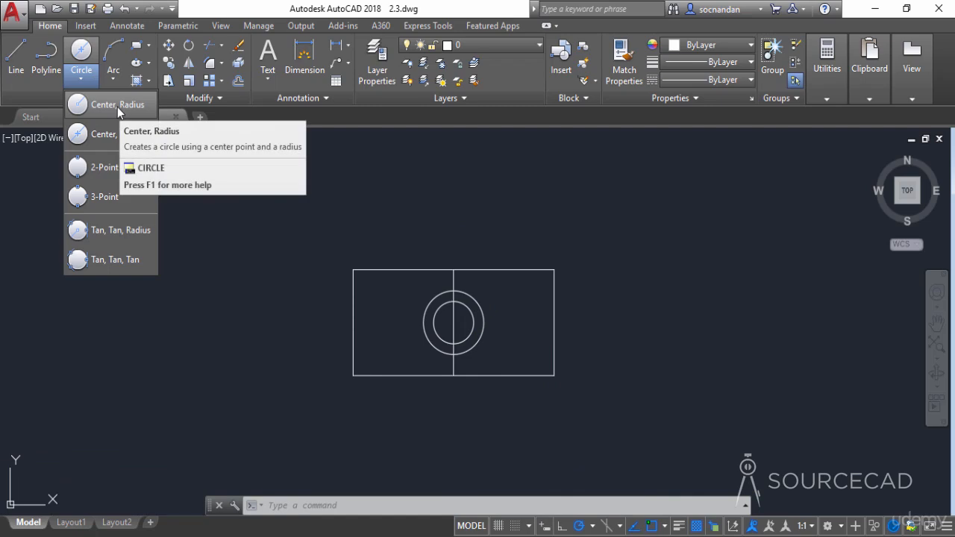
pyautogui.click(117, 107)
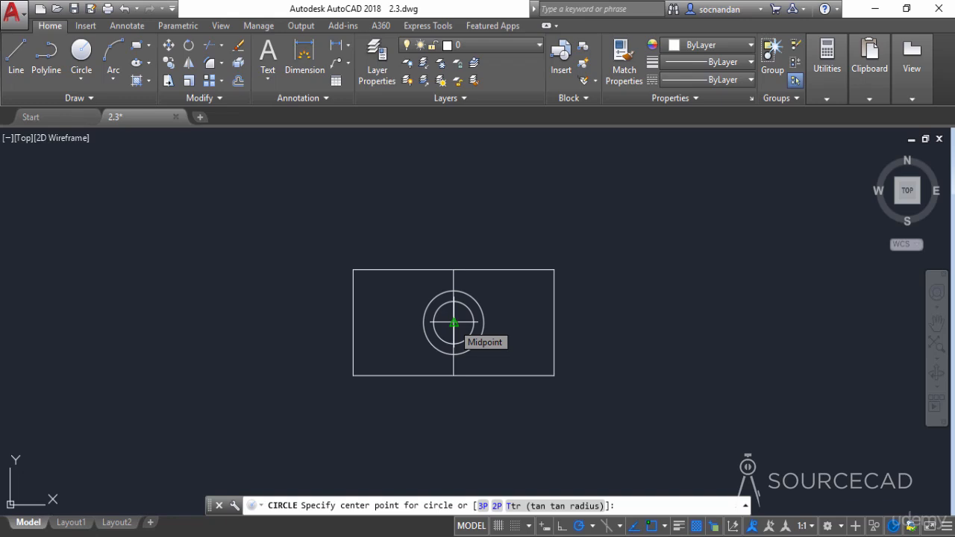
pyautogui.click(454, 323)
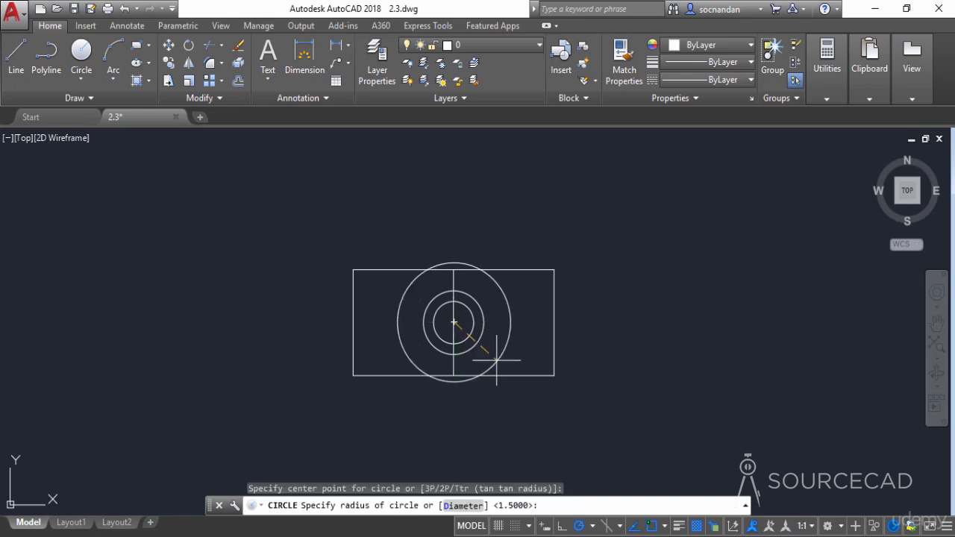
pyautogui.click(463, 507)
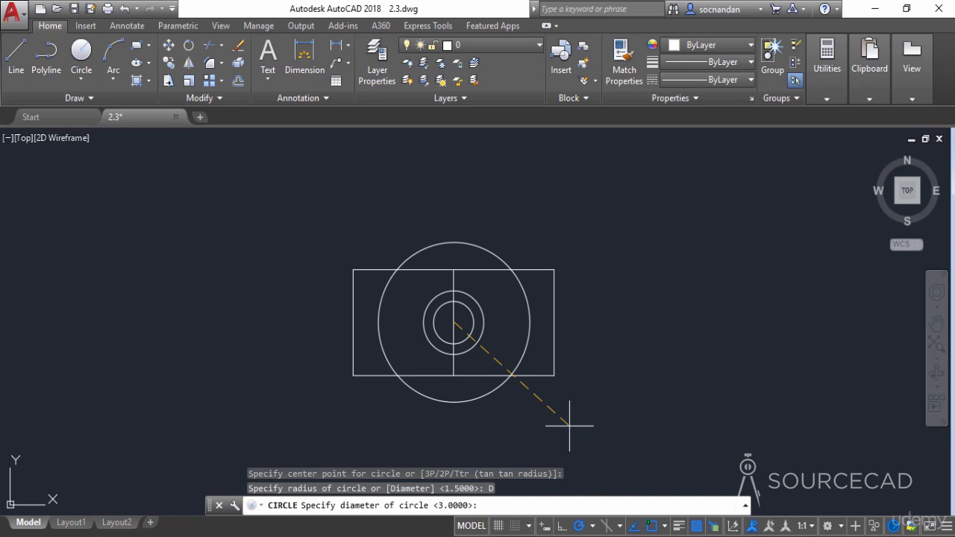
pyautogui.write('4')
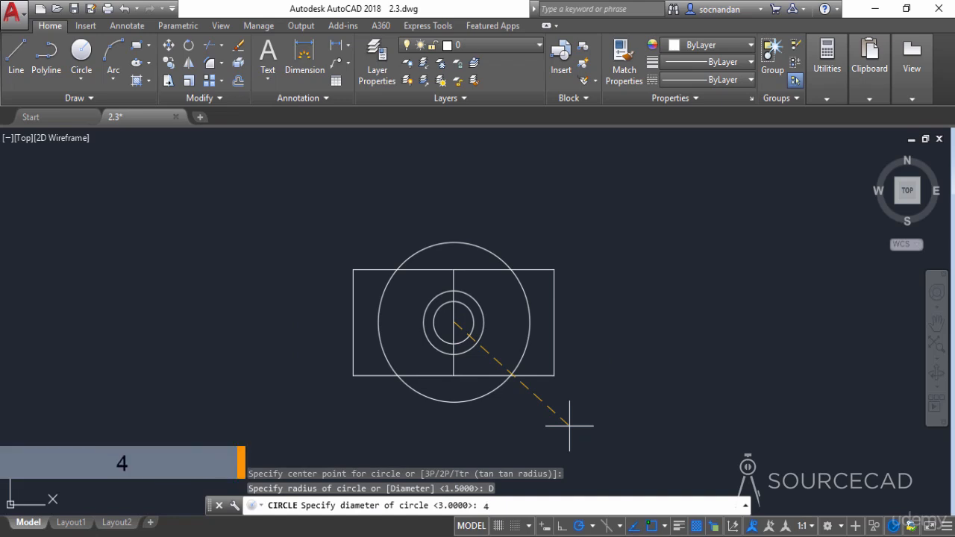
pyautogui.press('Return')
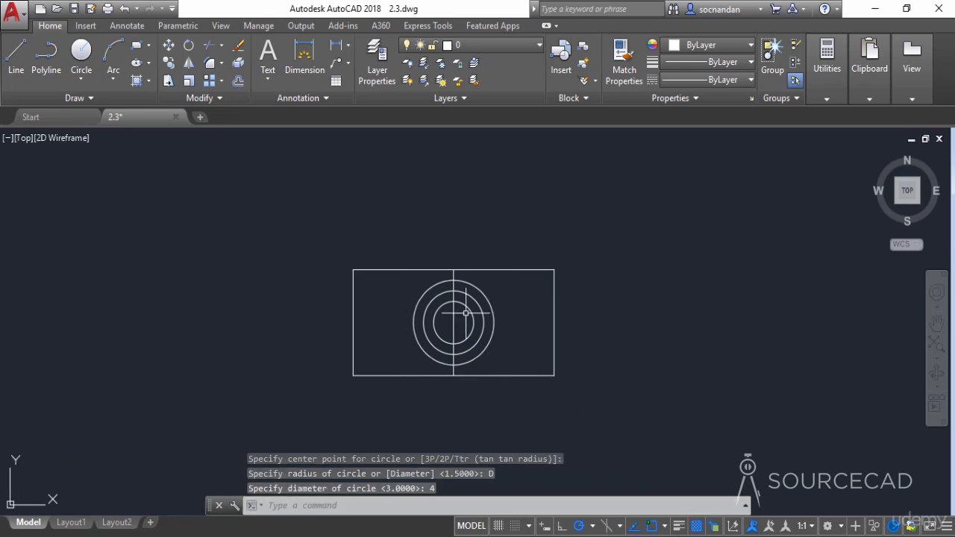
# Erase the three concentric circles from the centre of the rectangle.
pyautogui.moveTo(473, 286)
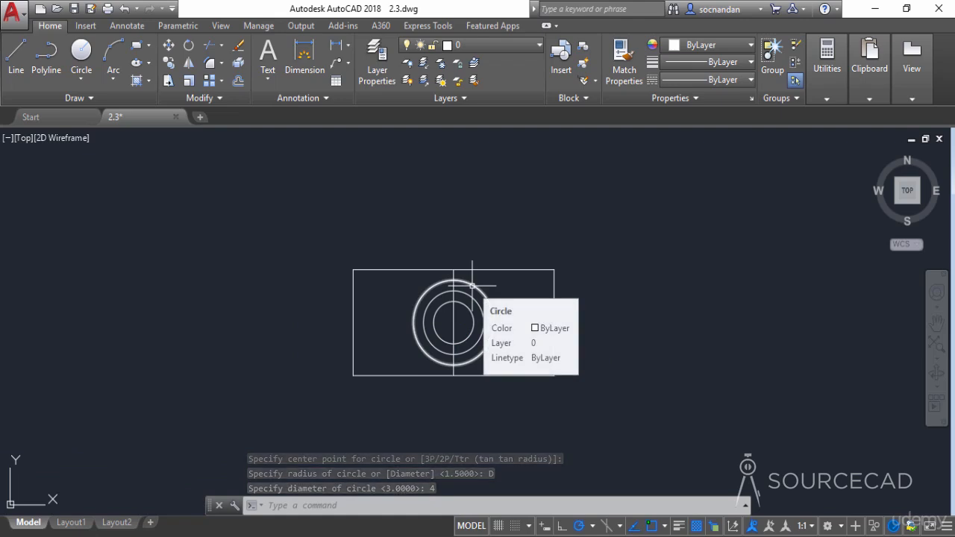
pyautogui.click(503, 327)
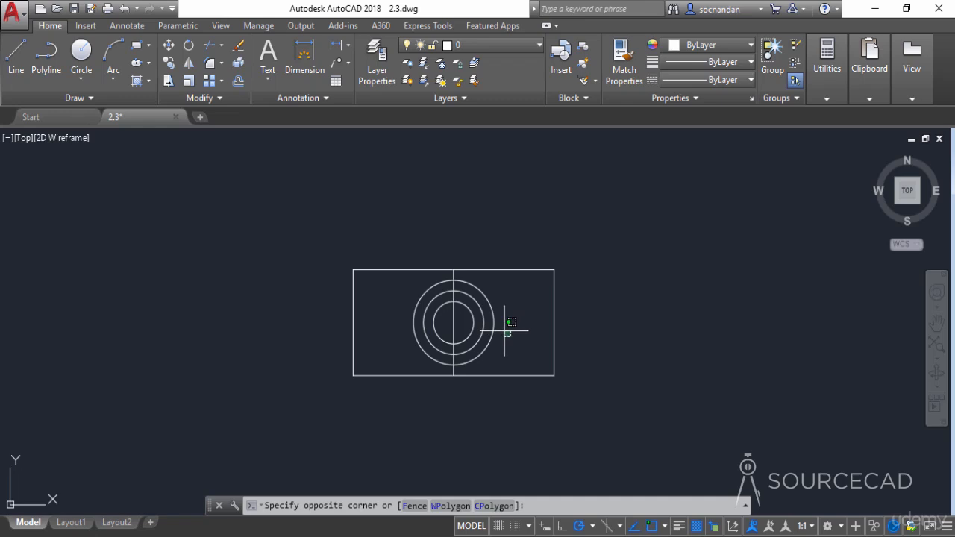
pyautogui.click(477, 282)
pyautogui.rightClick(484, 238)
pyautogui.click(523, 290)
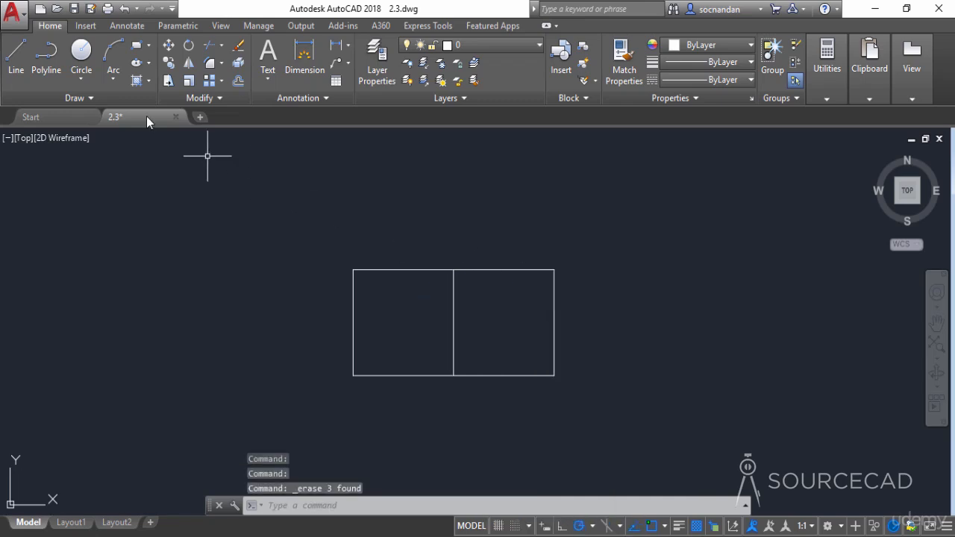
# Draw a 2-Point circle whose diameter runs between the upper and lower endpoints of the rectangle's left edge.
pyautogui.click(89, 83)
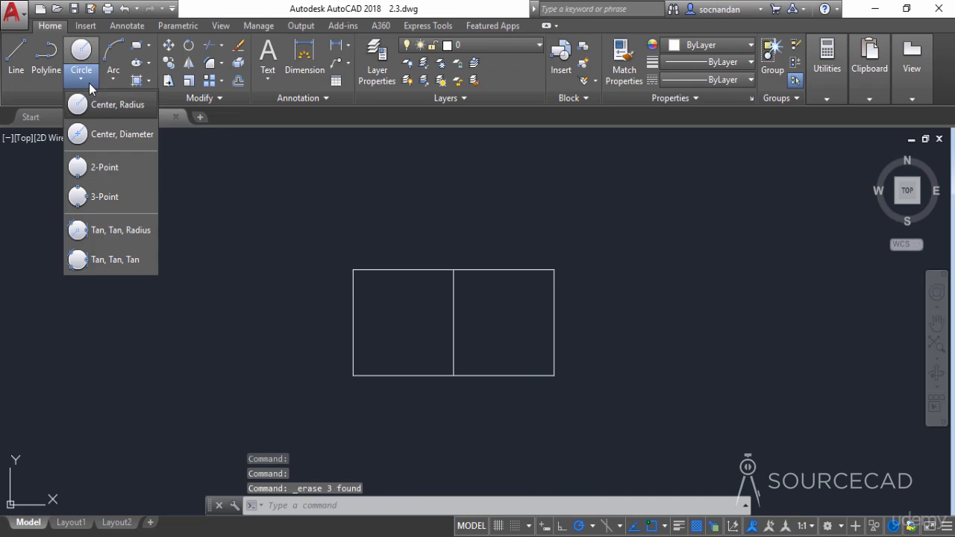
pyautogui.click(128, 171)
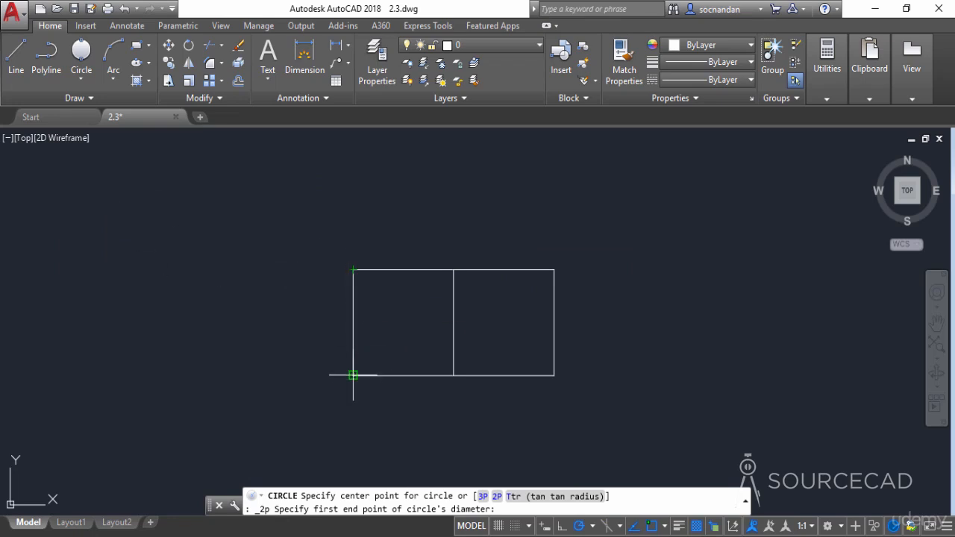
pyautogui.click(353, 269)
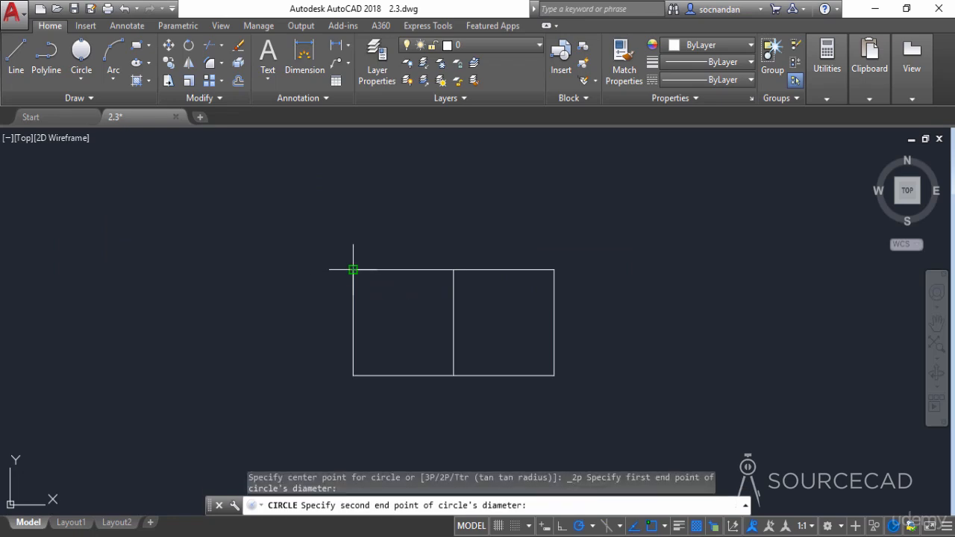
pyautogui.click(353, 375)
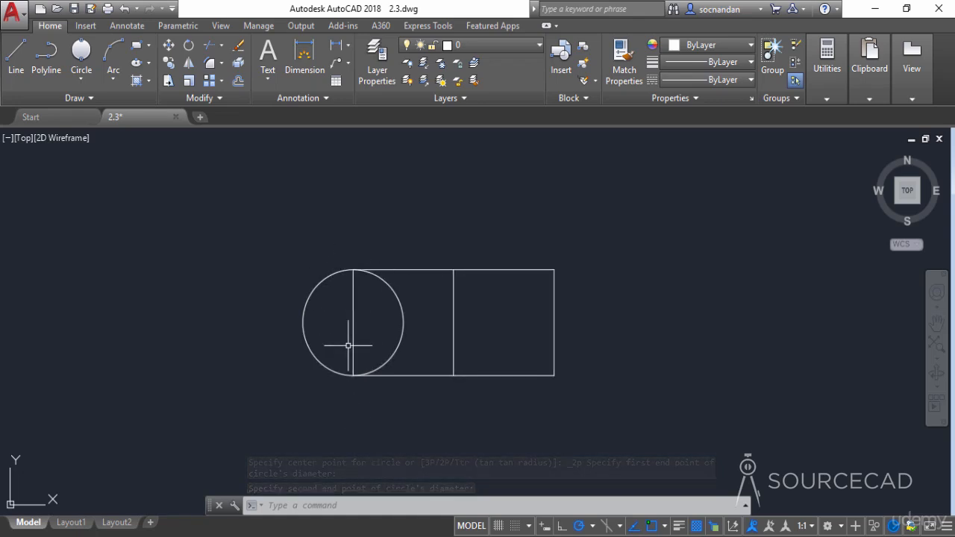
# Draw a 3-Point circle through the midpoints of the middle line, the rectangle's right edge and the right half's bottom edge.
pyautogui.click(82, 78)
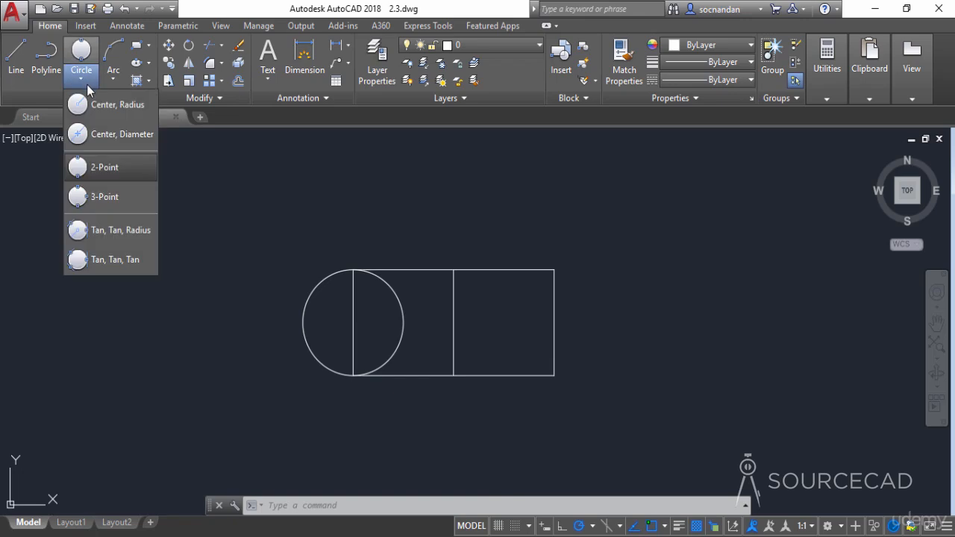
pyautogui.click(112, 201)
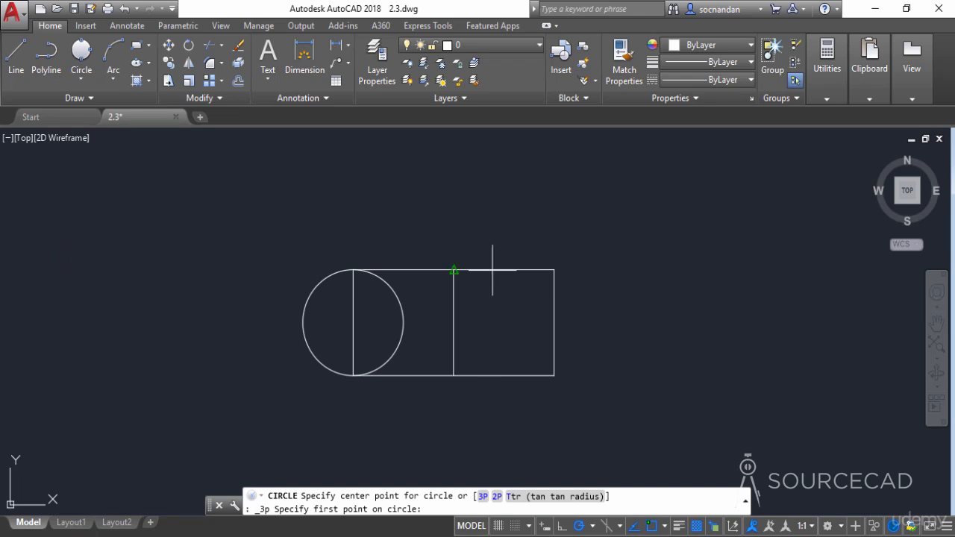
pyautogui.click(453, 323)
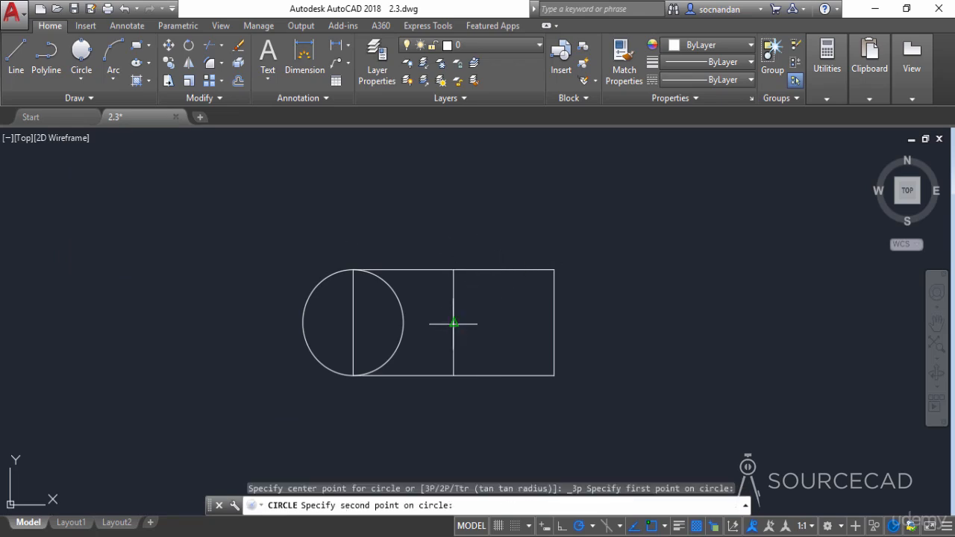
pyautogui.click(554, 322)
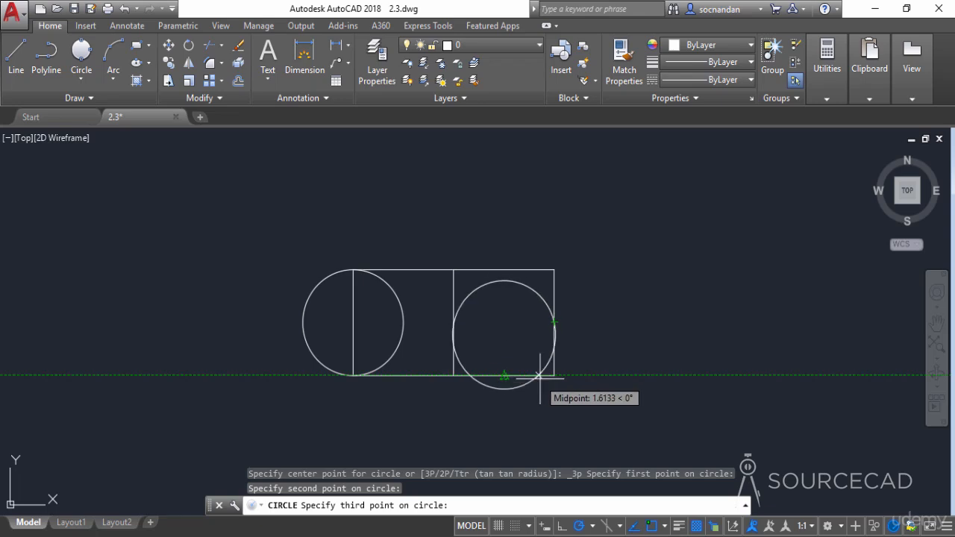
pyautogui.click(505, 376)
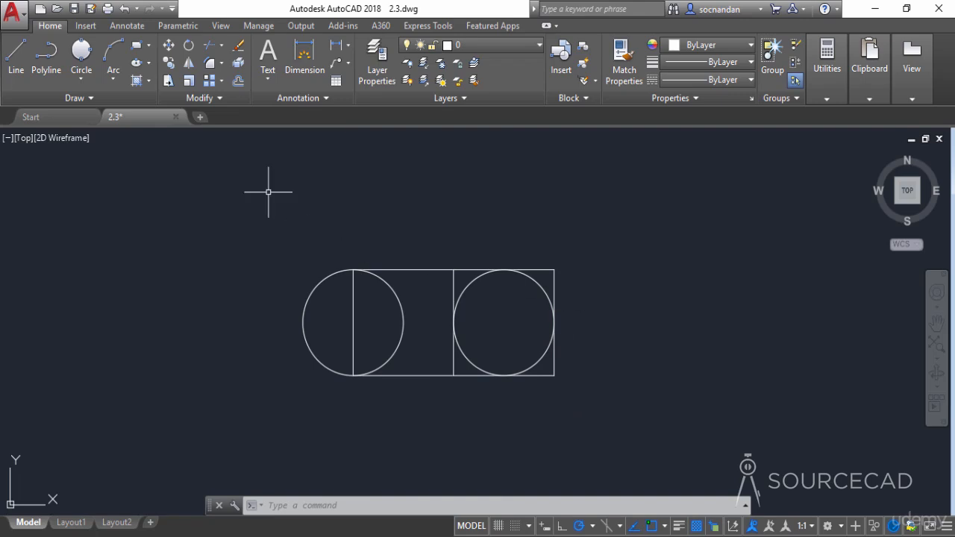
# Draw a Tan, Tan, Radius circle of radius 2 tangent to the left circle and the rectangle's top edge.
pyautogui.click(81, 80)
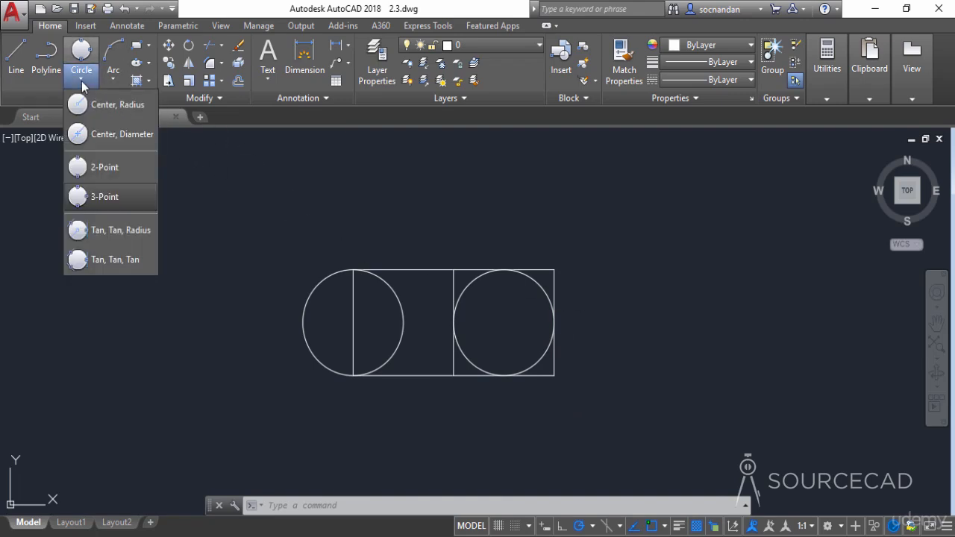
pyautogui.click(111, 231)
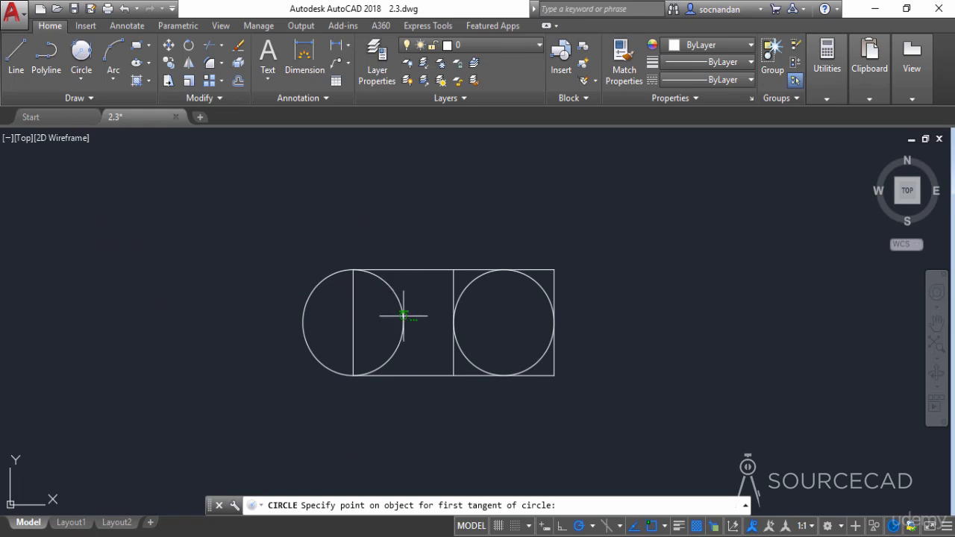
pyautogui.click(389, 288)
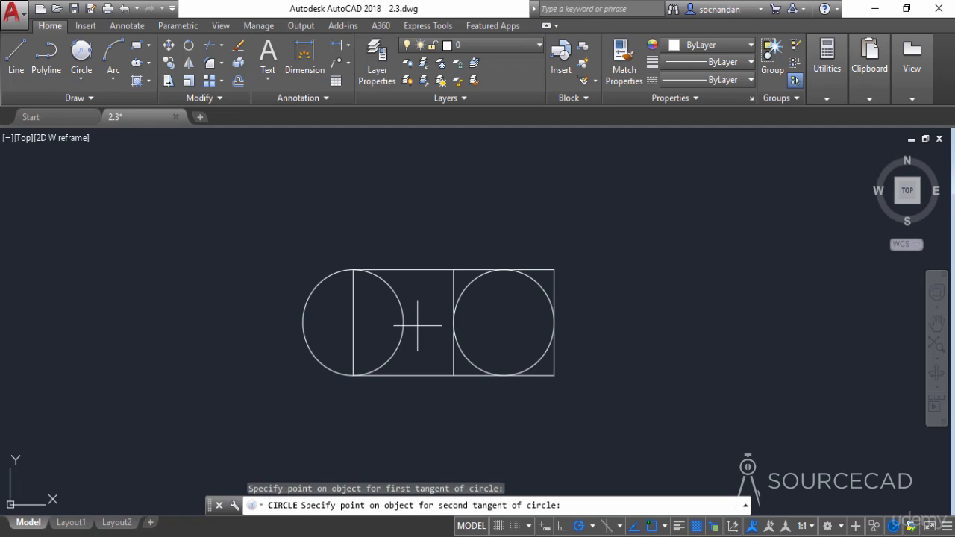
pyautogui.click(441, 269)
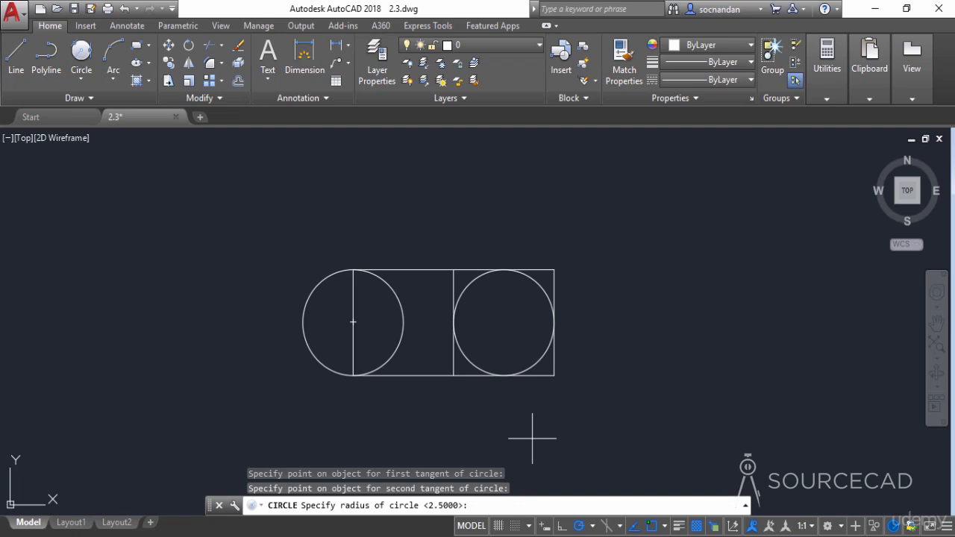
pyautogui.write('2')
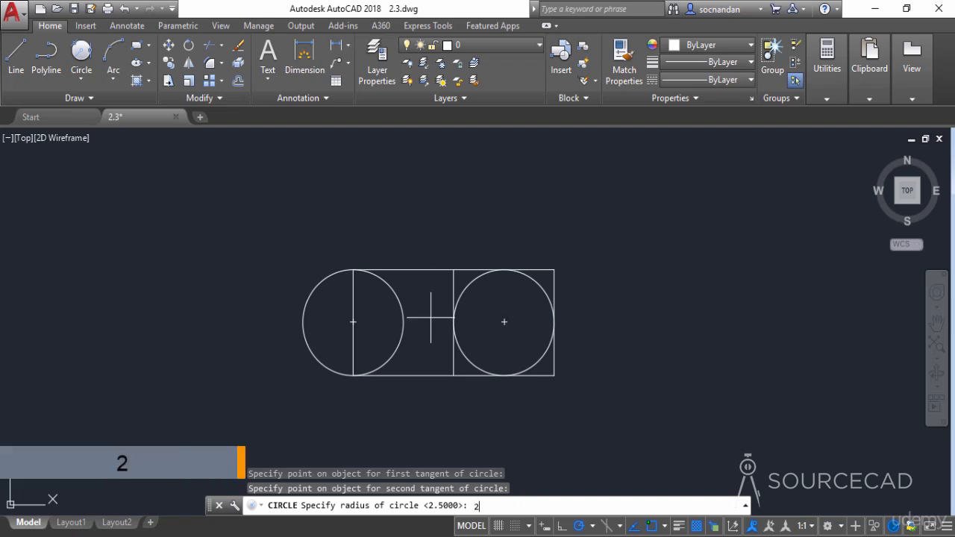
pyautogui.press('Return')
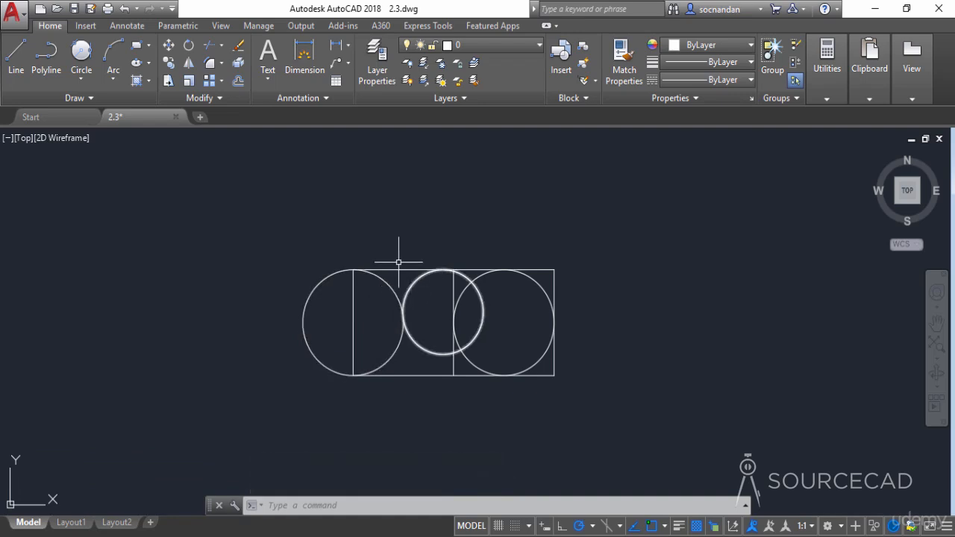
pyautogui.click(459, 295)
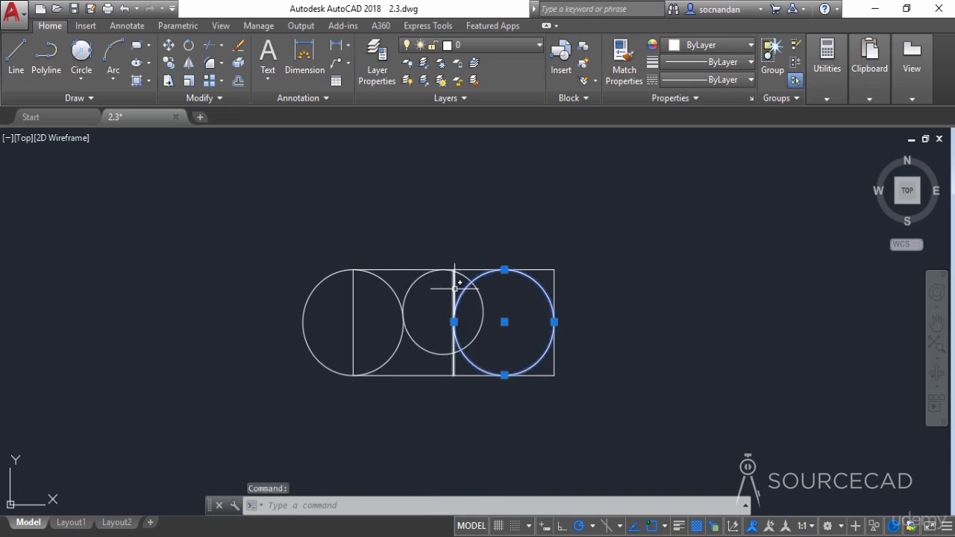
pyautogui.moveTo(454, 287)
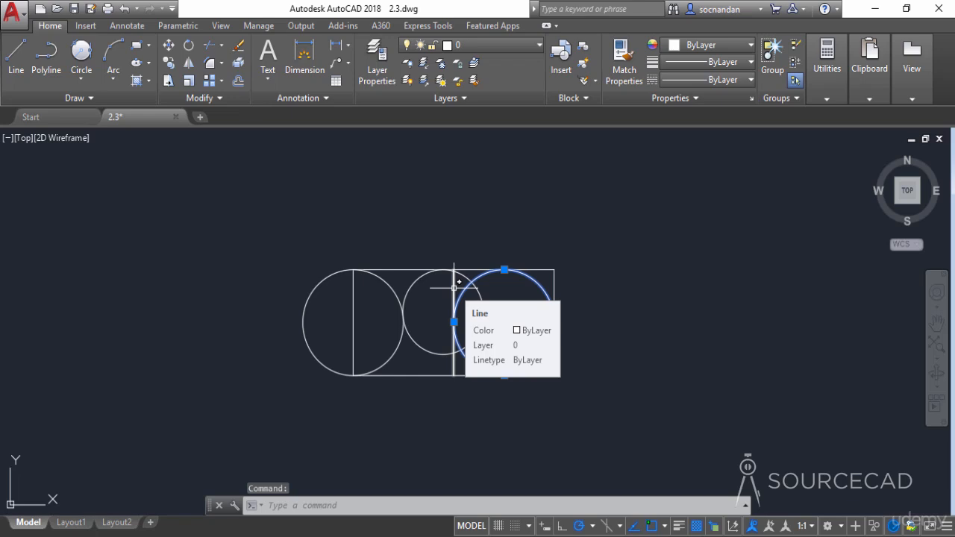
pyautogui.press('Escape')
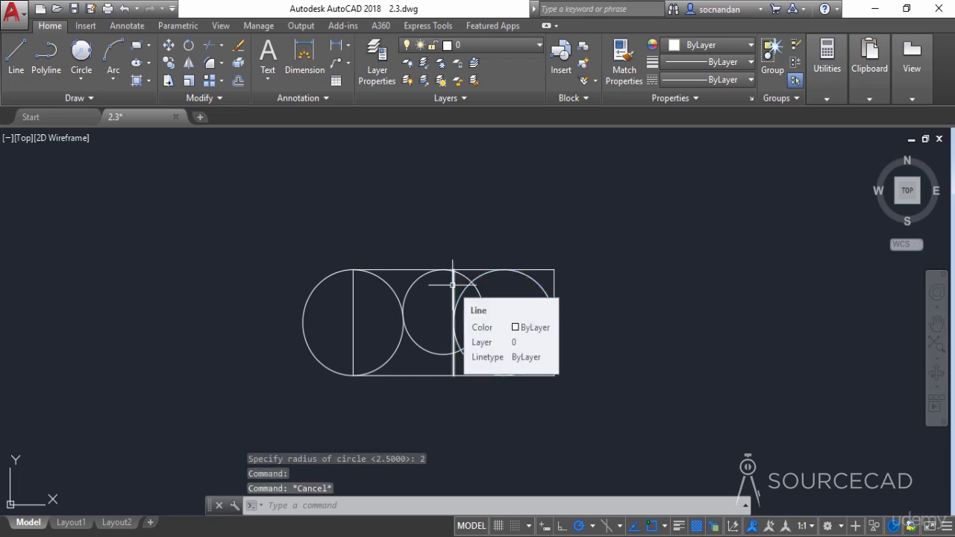
# Erase the vertical middle line of the rectangle and the small circle tangent to the left circle and the top edge.
pyautogui.click(453, 284)
pyautogui.click(420, 277)
pyautogui.rightClick(422, 232)
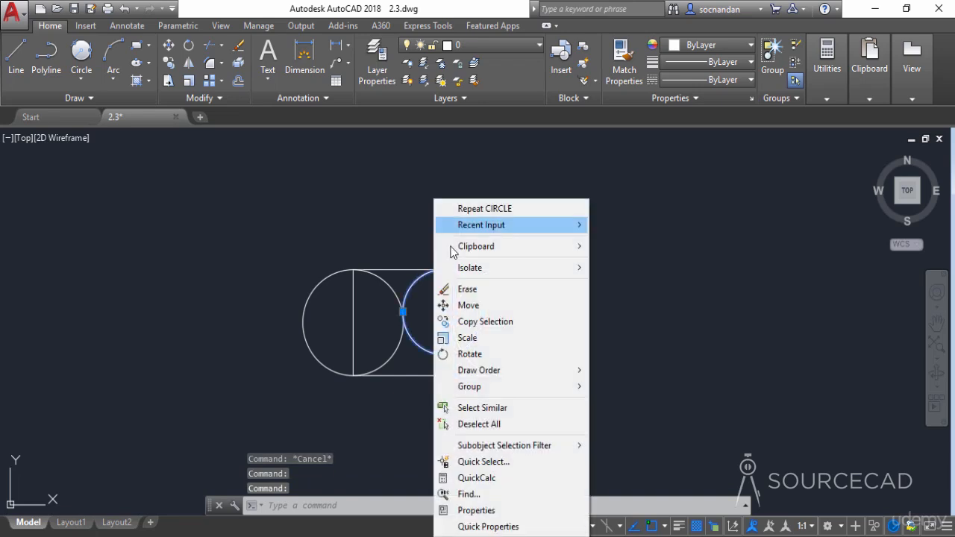
pyautogui.click(466, 288)
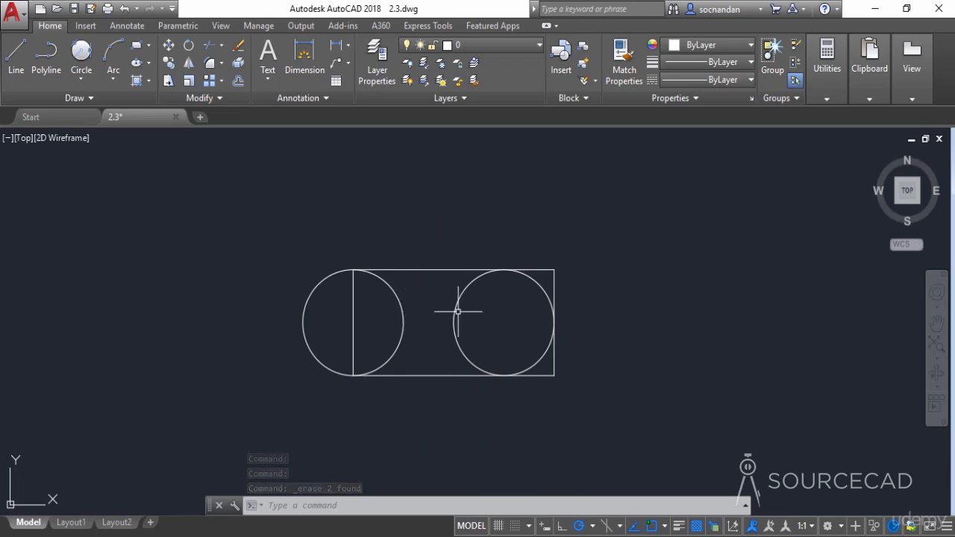
# Draw a Tan, Tan, Tan circle tangent to the left circle, the rectangle's top edge and the right circle.
pyautogui.click(73, 85)
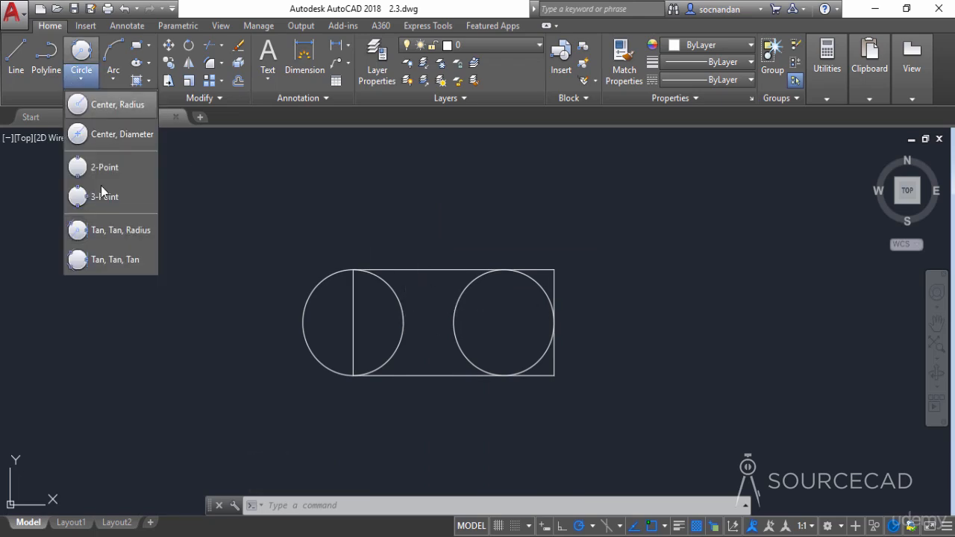
pyautogui.click(125, 260)
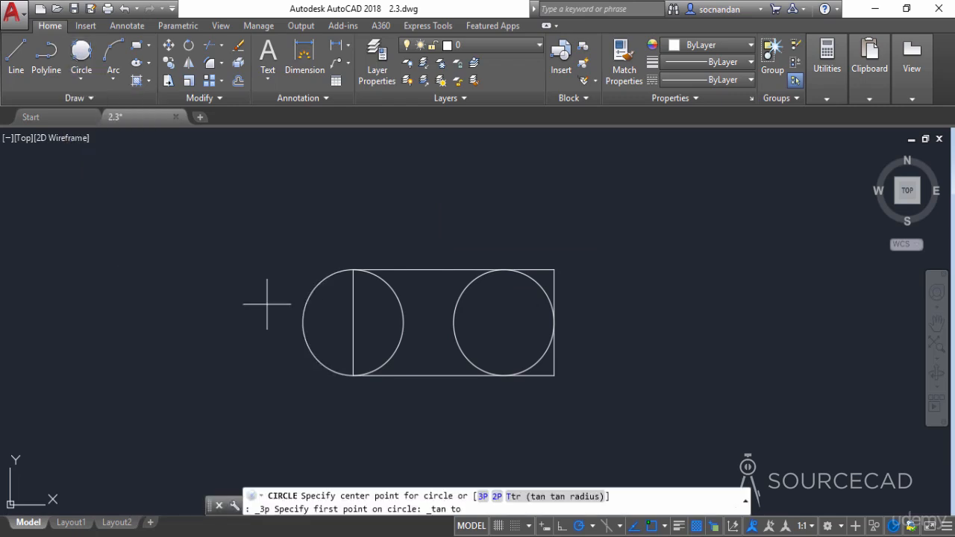
pyautogui.click(394, 292)
pyautogui.click(431, 269)
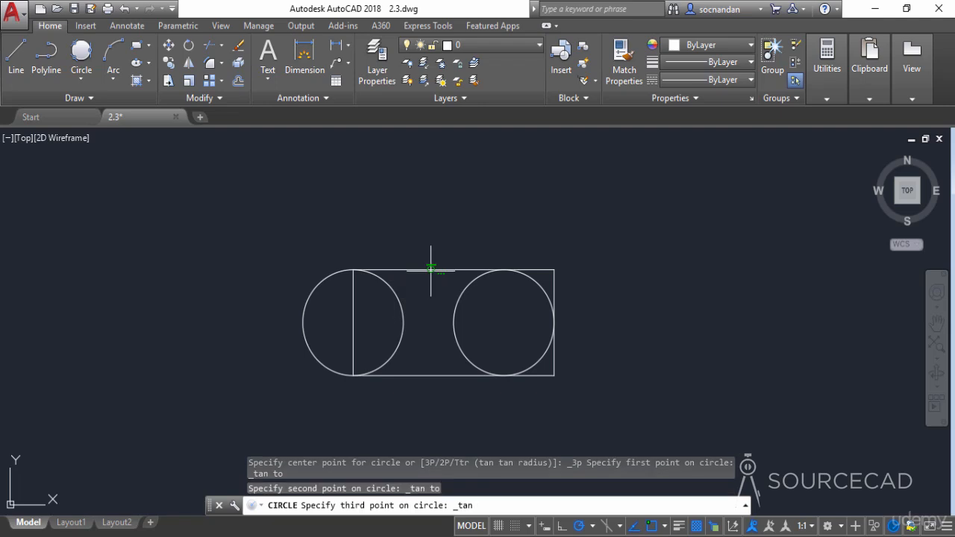
pyautogui.click(451, 301)
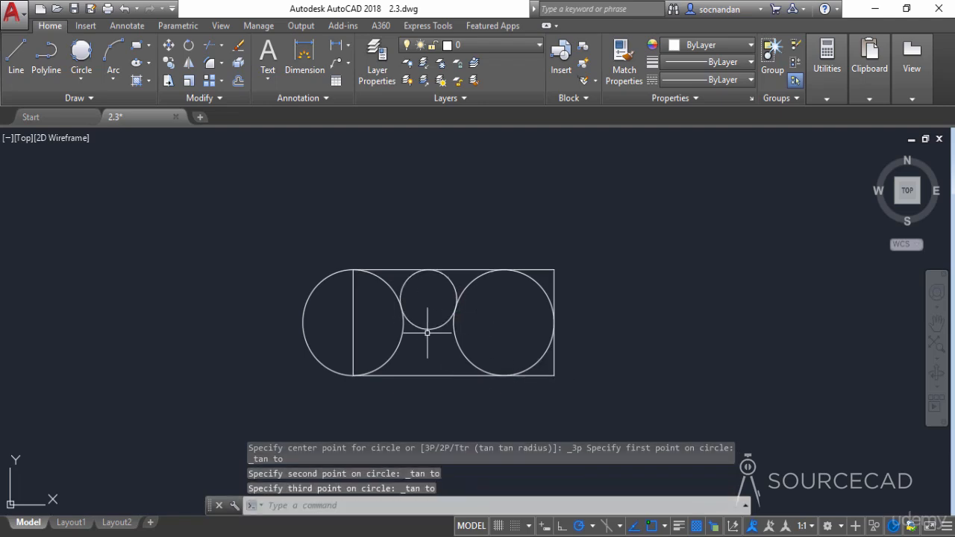